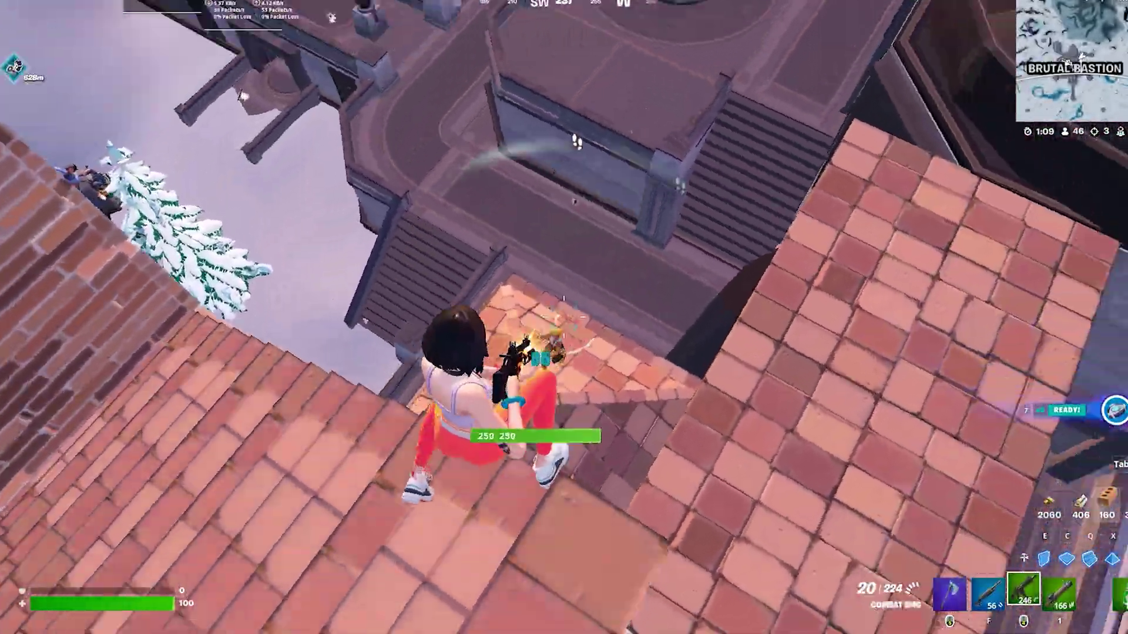
# Shoot the nearby opponent with the shotgun and put up brick walls for cover
pyautogui.click(564, 318)
pyautogui.press('2')
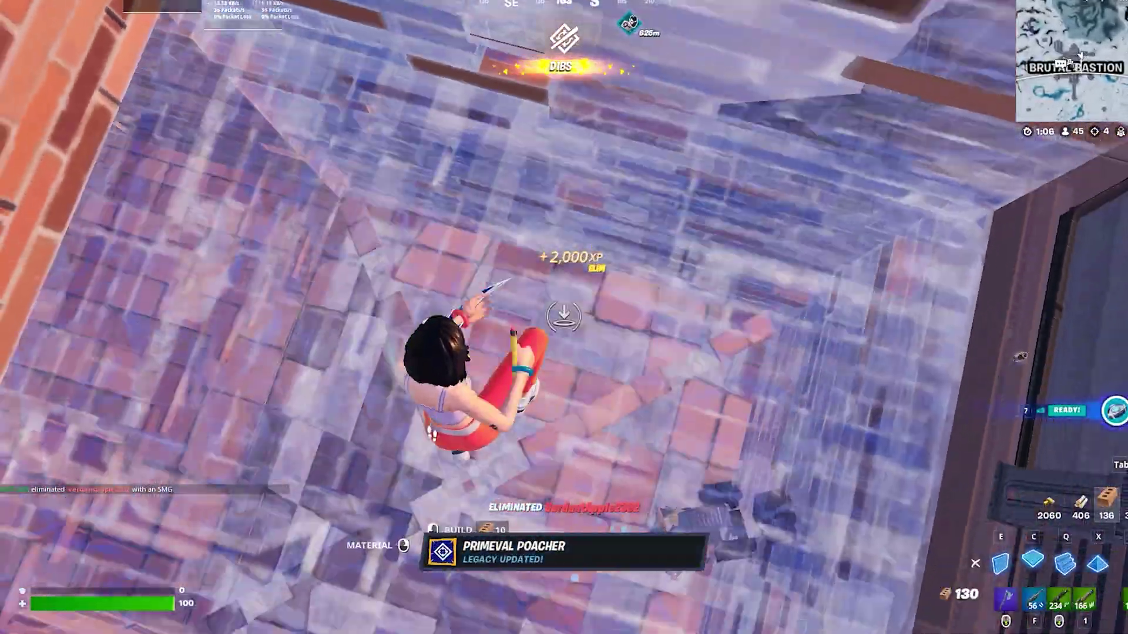
pyautogui.click(565, 318)
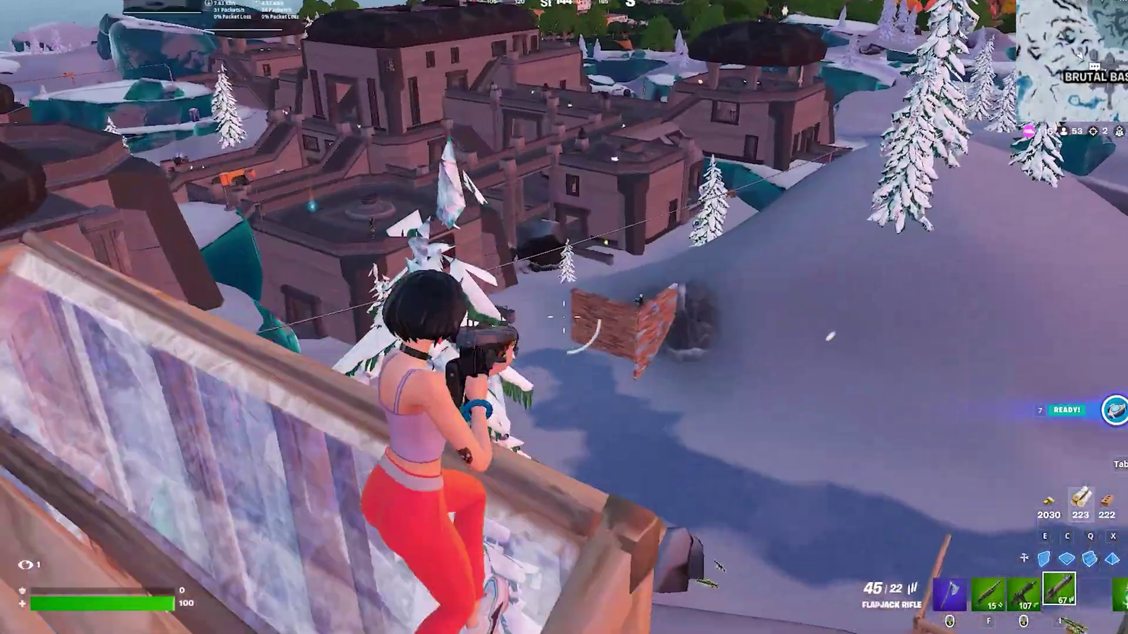
# Eliminate the second enemy with the Flapjack rifle, then switch to the slot 2 weapon
pyautogui.click(564, 317)
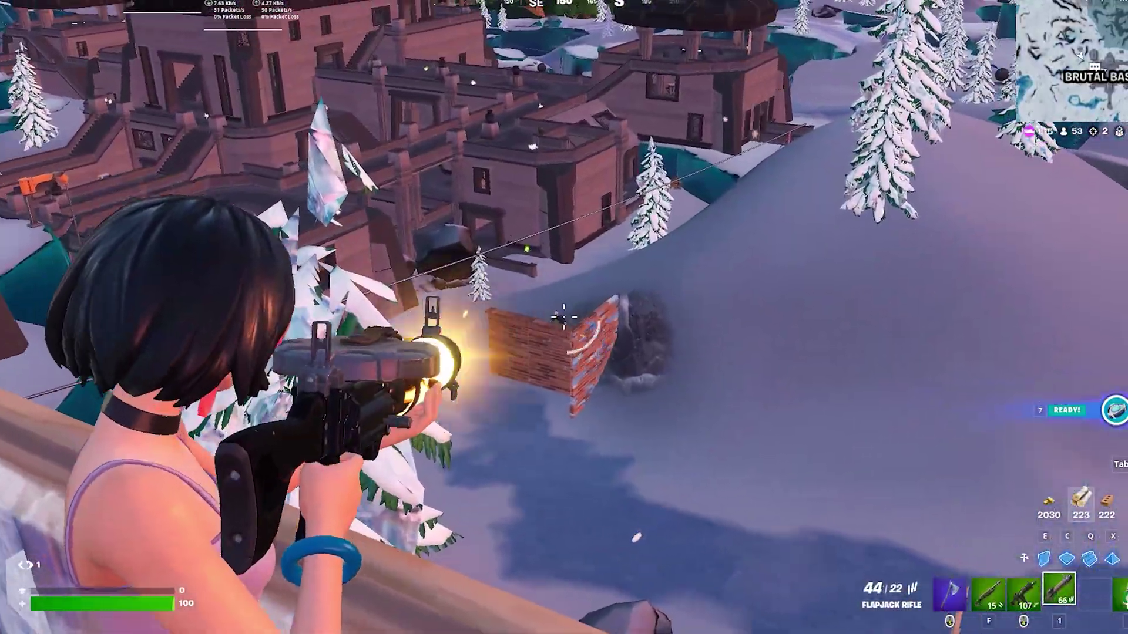
pyautogui.click(564, 317)
pyautogui.click(564, 317)
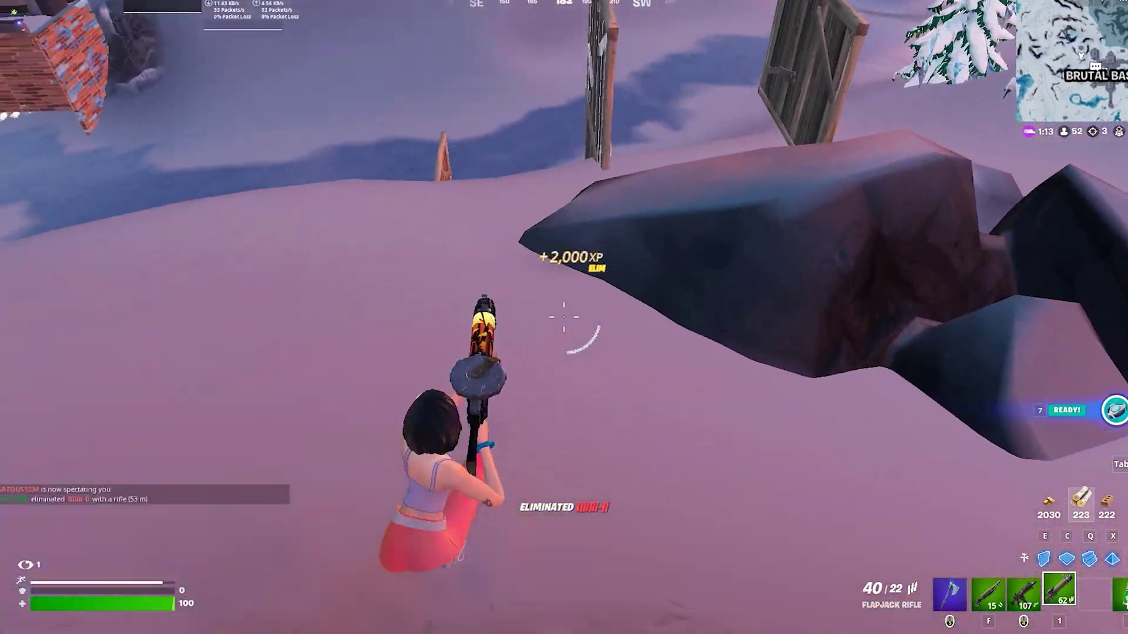
pyautogui.press('f')
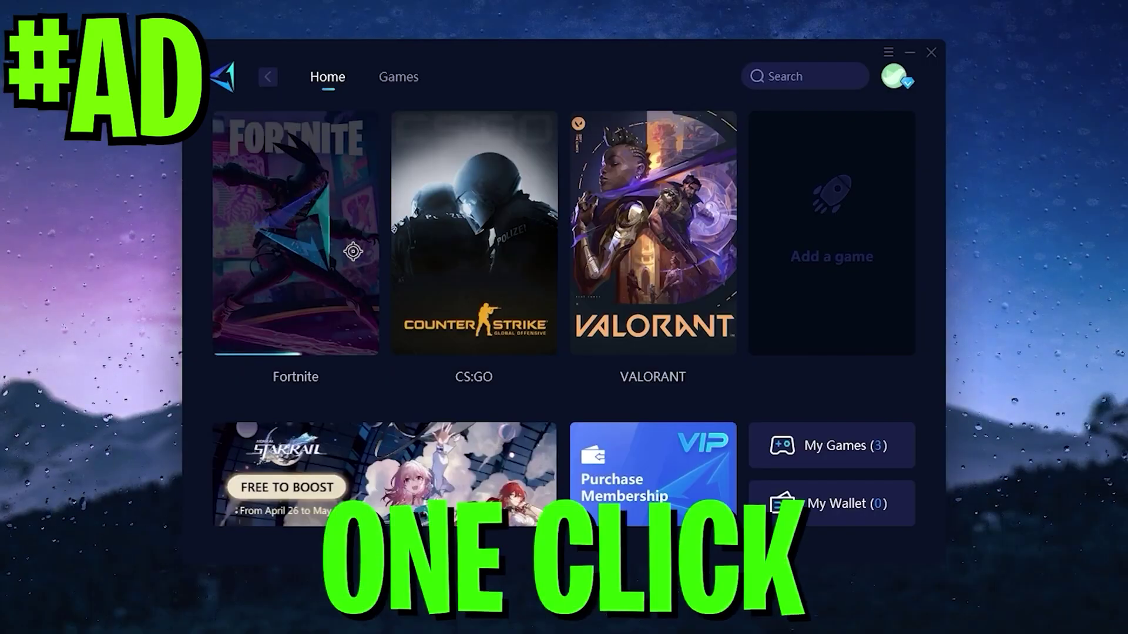
# Boost Fortnite, glance at its Configure settings, and bring up Select Region and Node
pyautogui.click(354, 251)
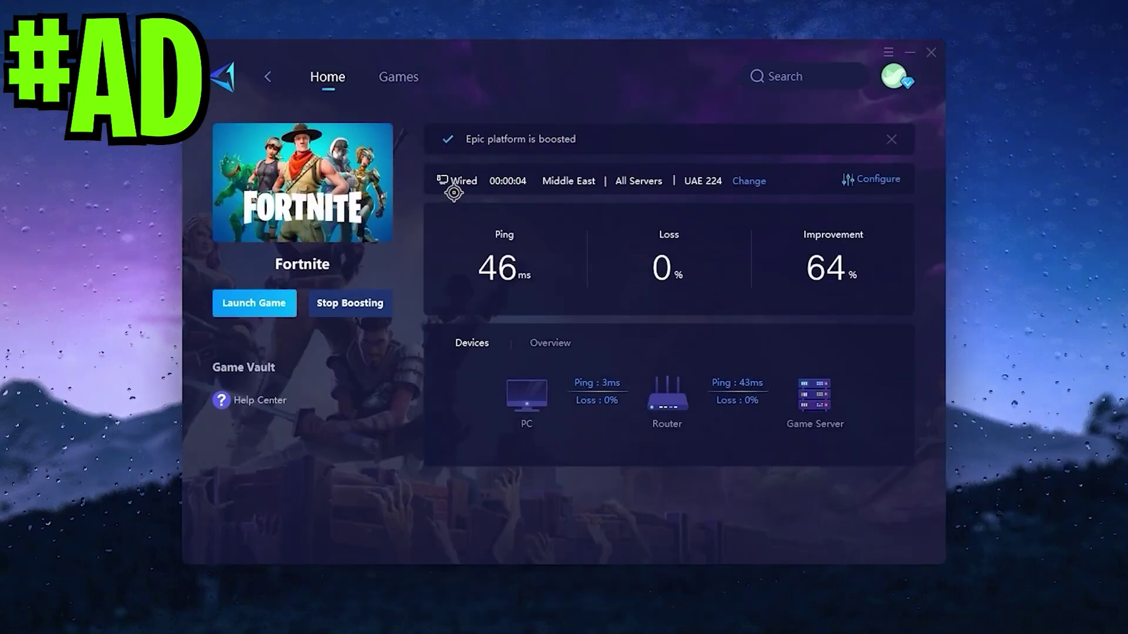
pyautogui.click(855, 188)
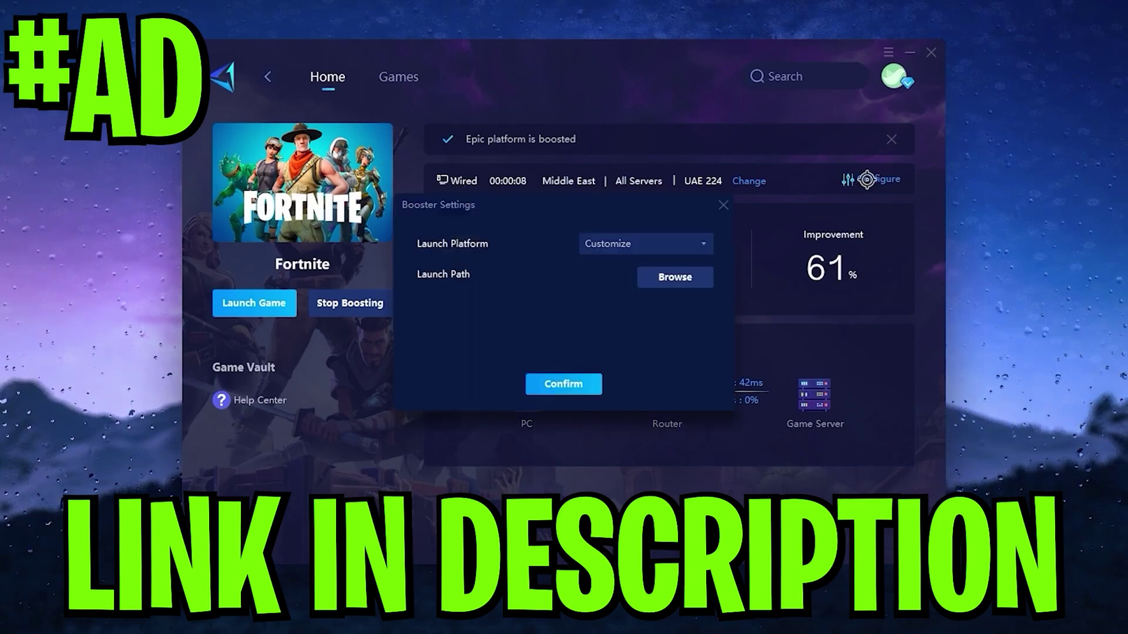
pyautogui.click(725, 208)
pyautogui.click(754, 147)
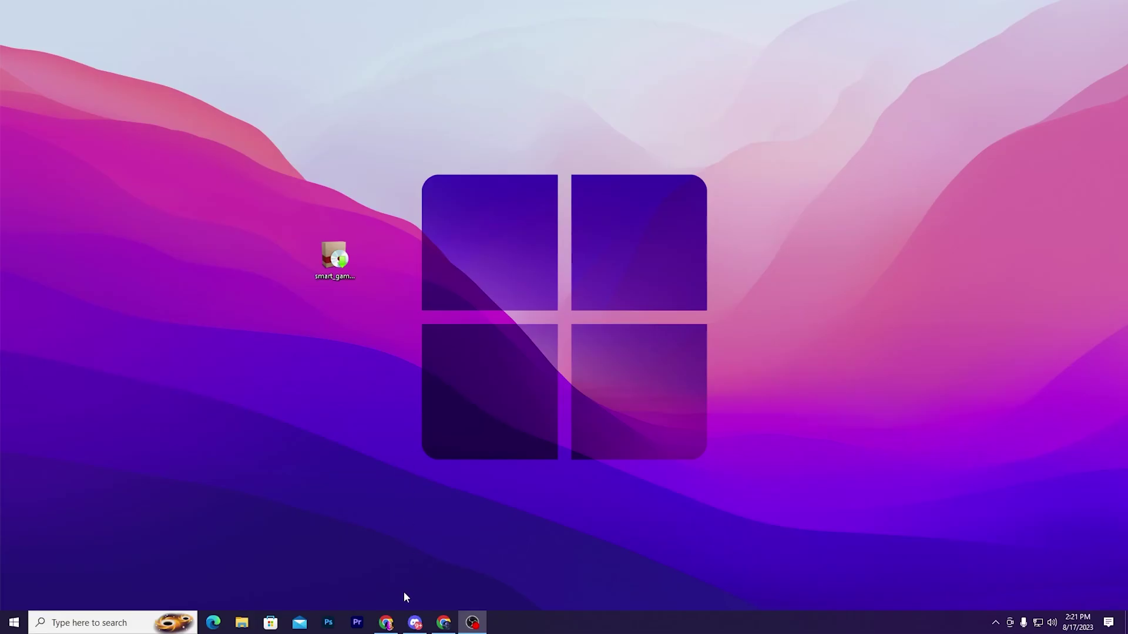
# Bring up the Chrome window on the uptopacks.com Smart Game Booster download page, then close it
pyautogui.click(388, 624)
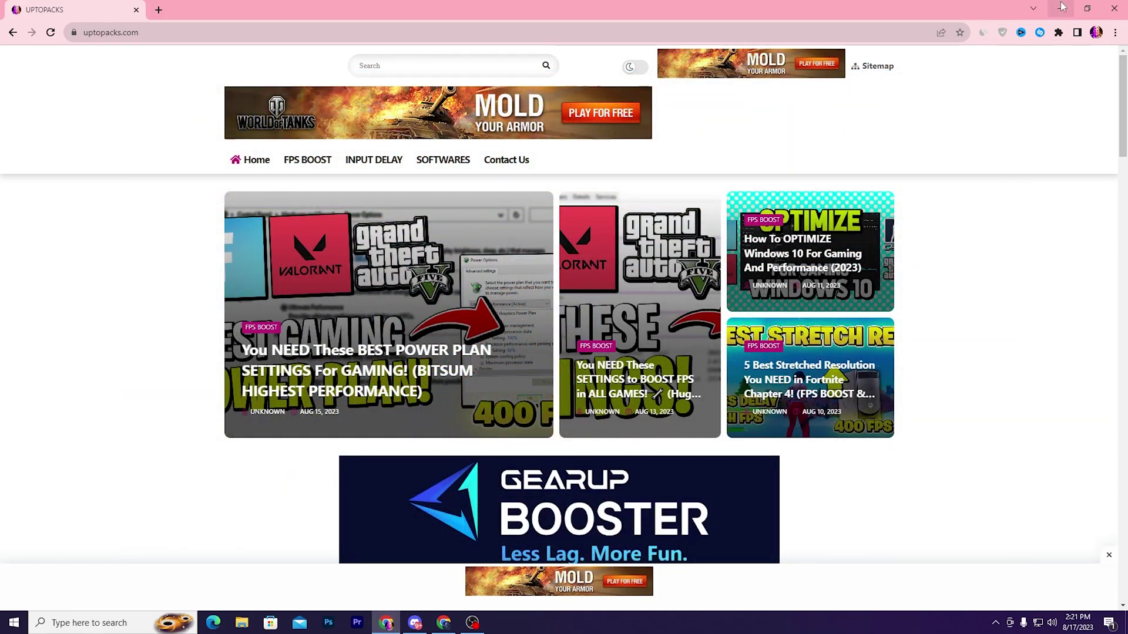
pyautogui.click(387, 624)
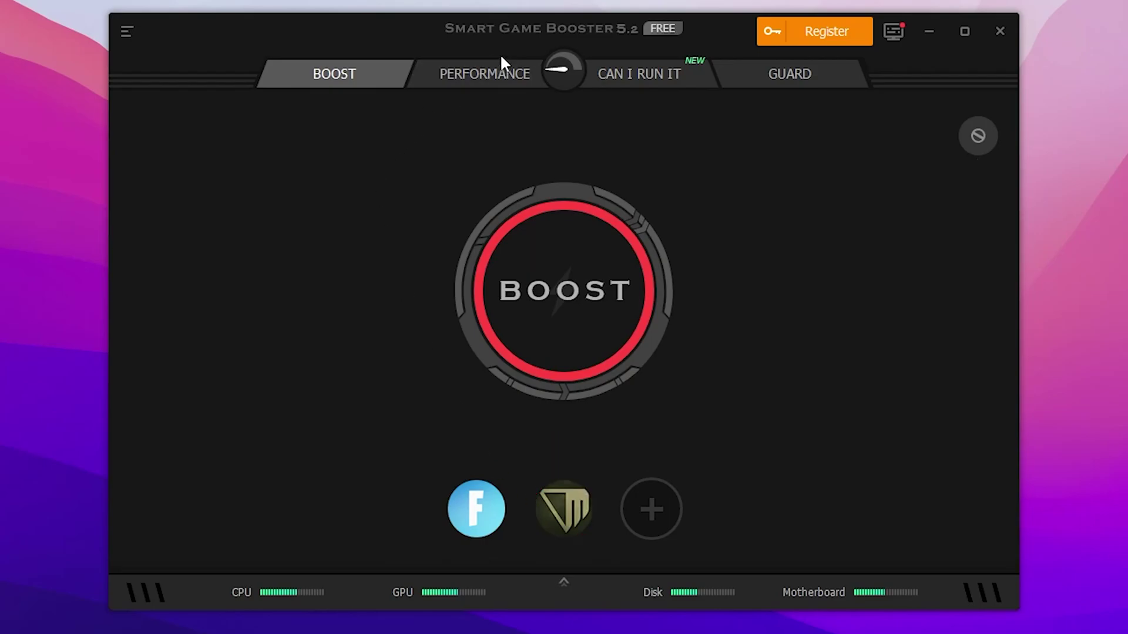
# Scan System Clean, System Tweak, Driver Update and Game Defrag on the PERFORMANCE page
pyautogui.click(481, 69)
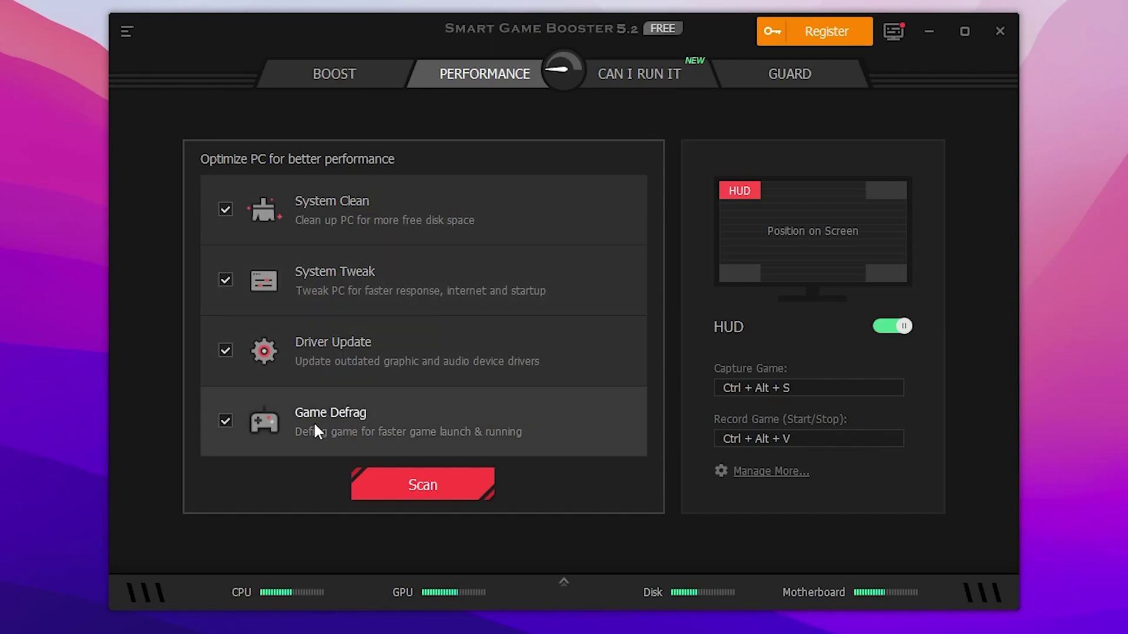
pyautogui.click(426, 481)
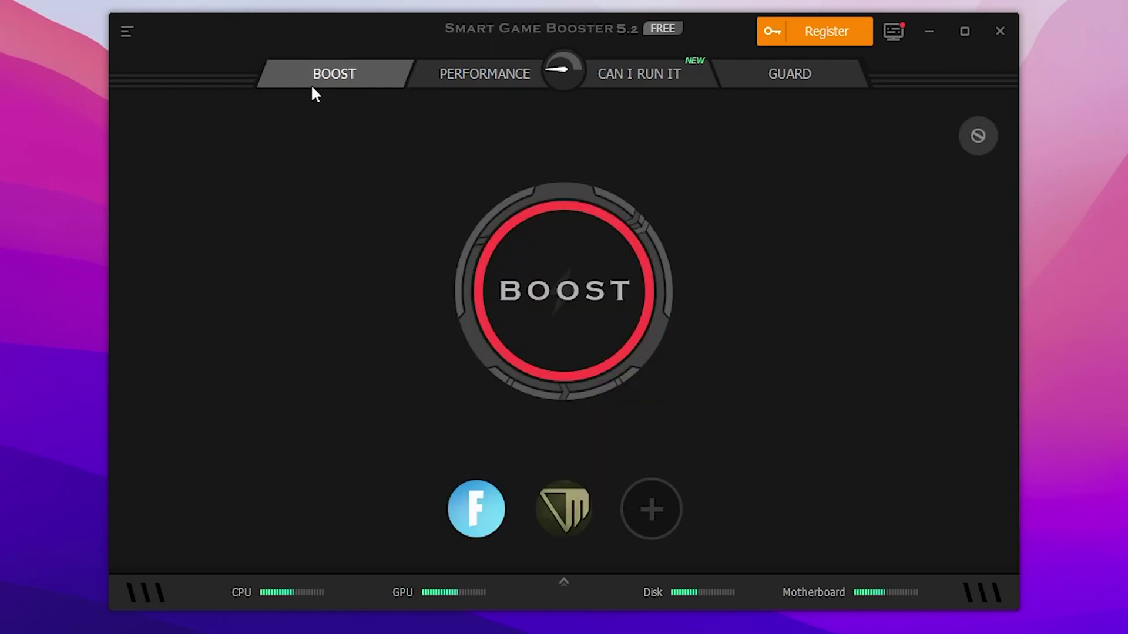
# Boost the PC, then update the three outdated drivers, silencing the warning permanently
pyautogui.click(582, 288)
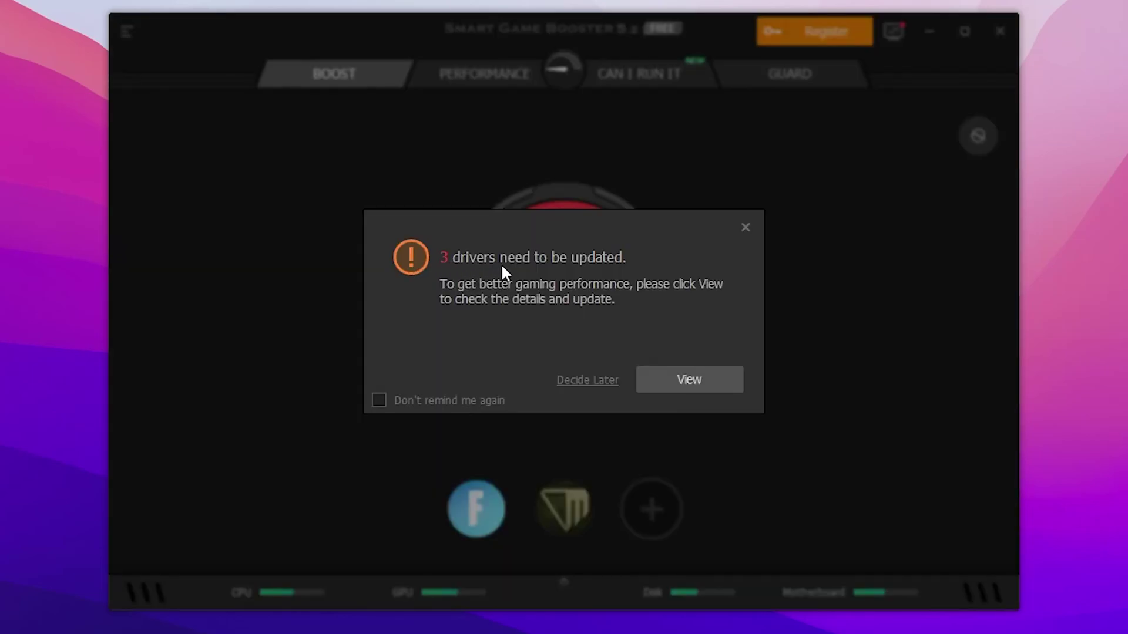
pyautogui.click(703, 379)
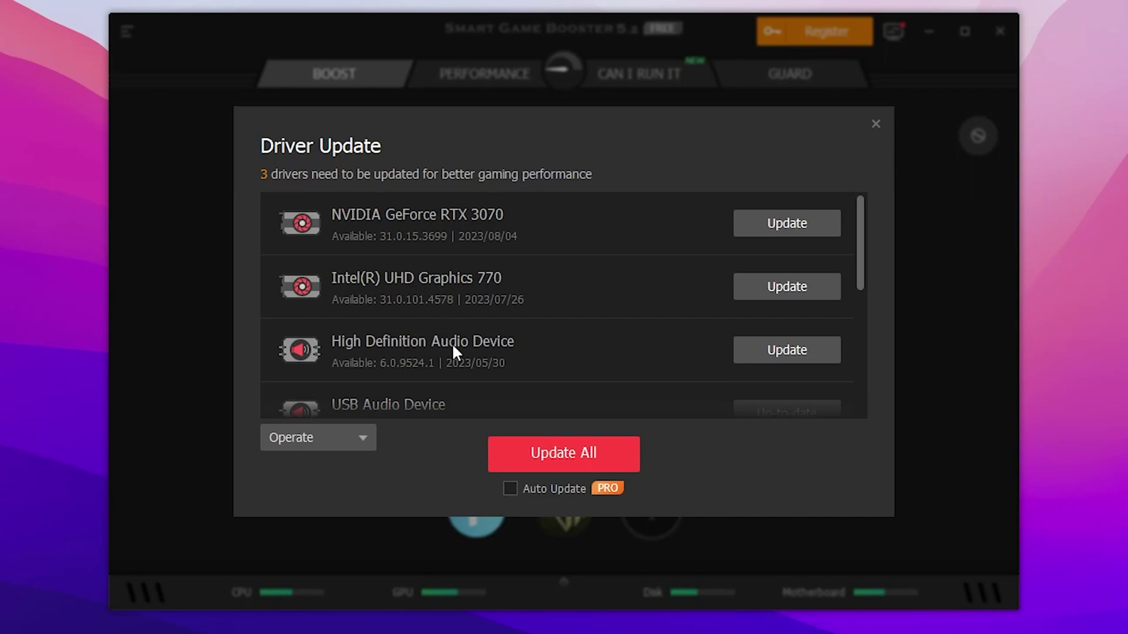
pyautogui.click(758, 352)
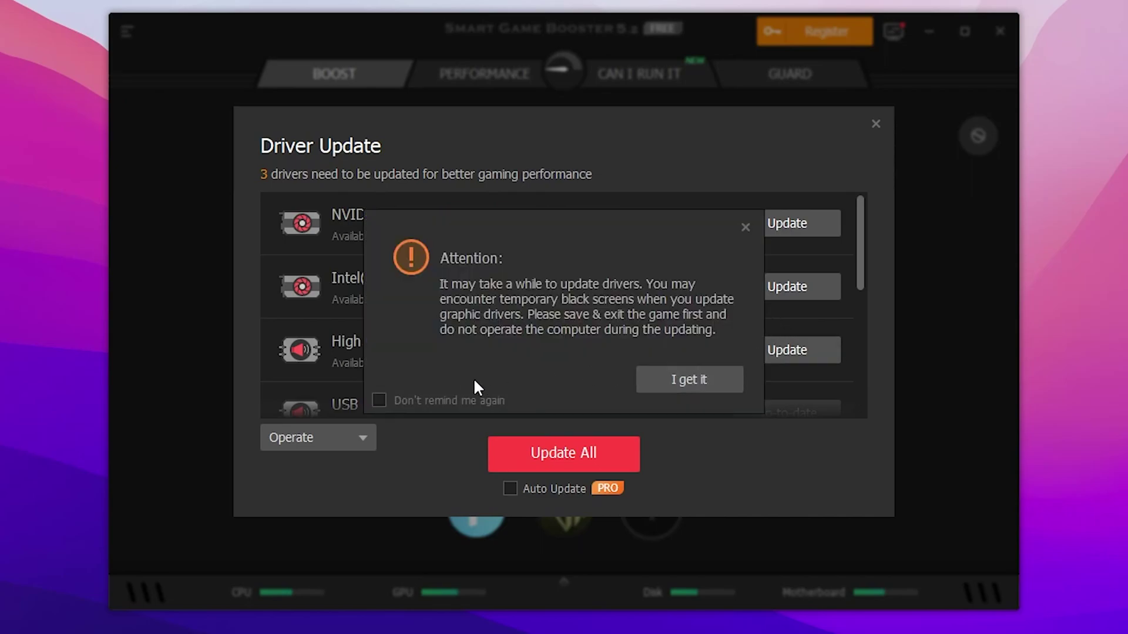
pyautogui.click(456, 398)
pyautogui.click(682, 378)
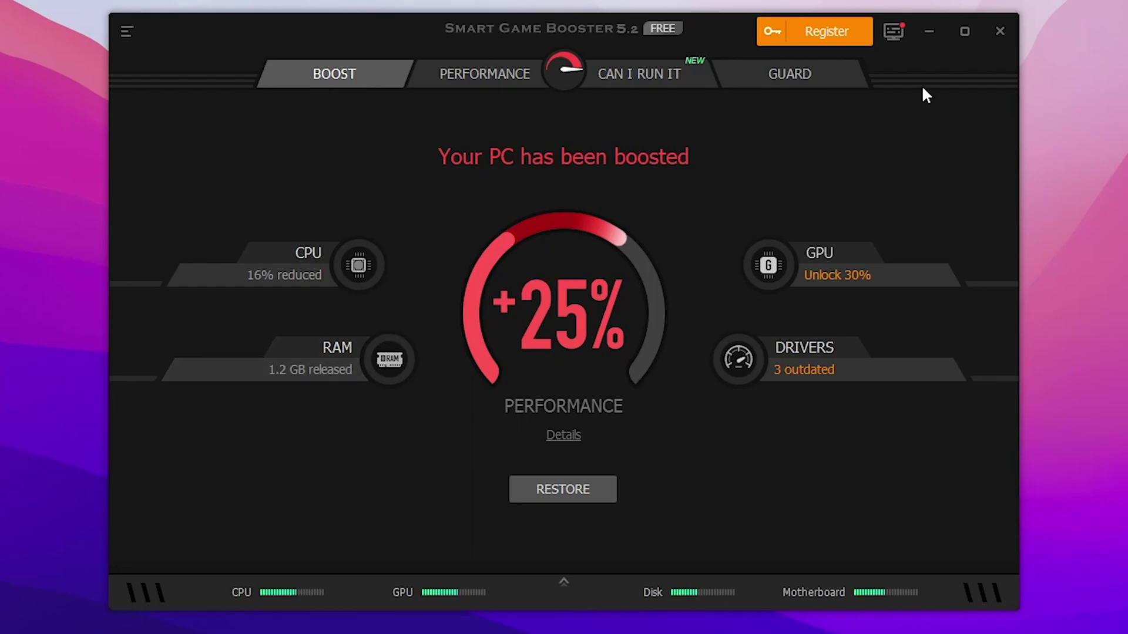
# Minimize the Smart Game Booster window to the taskbar
pyautogui.click(928, 35)
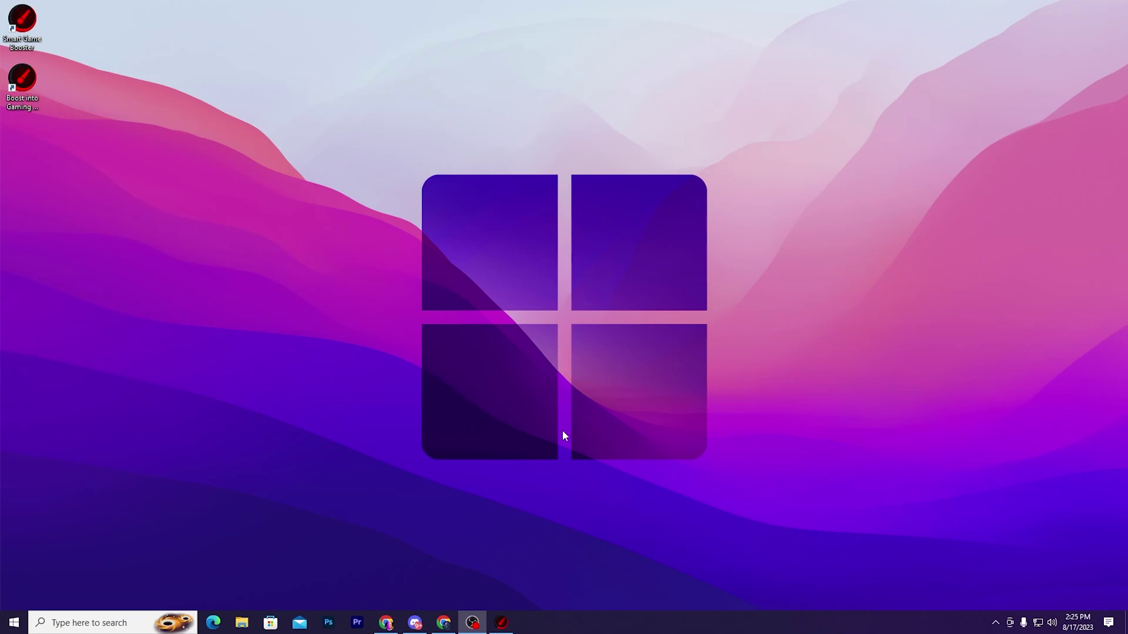
# Check High precision event timer under System devices in Device Manager, then close Device Manager
pyautogui.rightClick(7, 626)
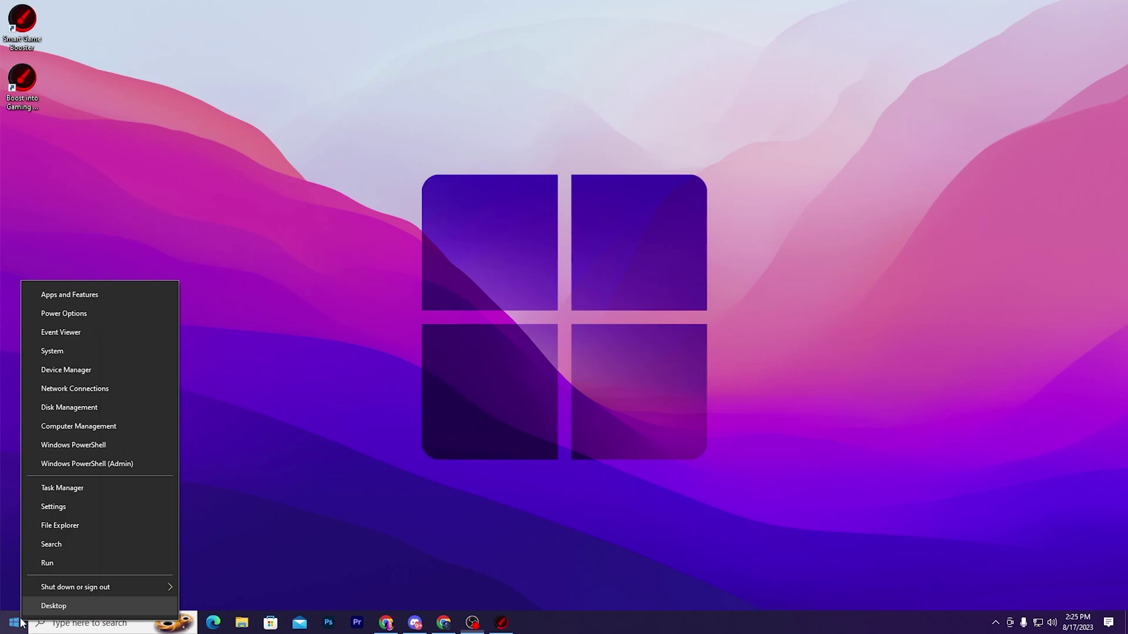
pyautogui.click(52, 372)
pyautogui.scroll(-5, 206, 135)
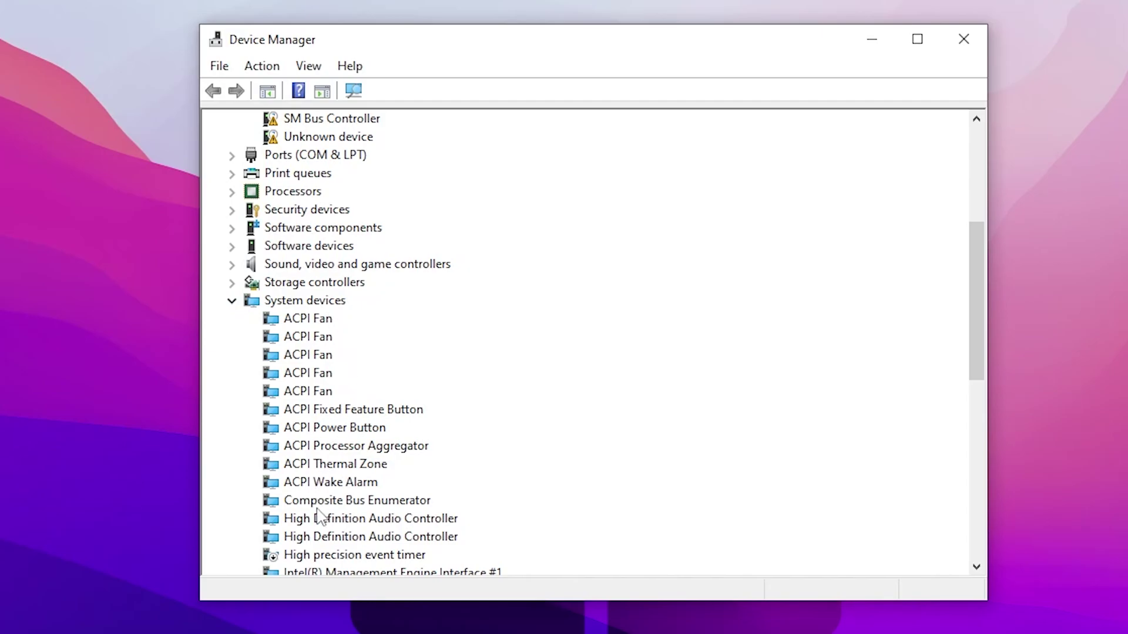
pyautogui.scroll(-2, 329, 541)
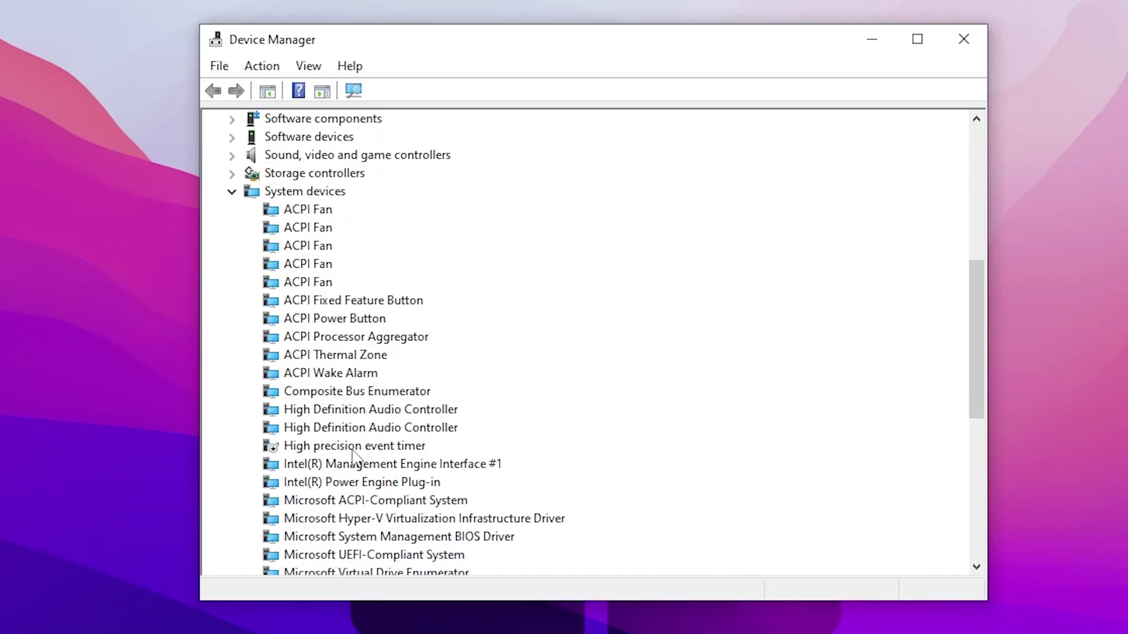
pyautogui.rightClick(342, 450)
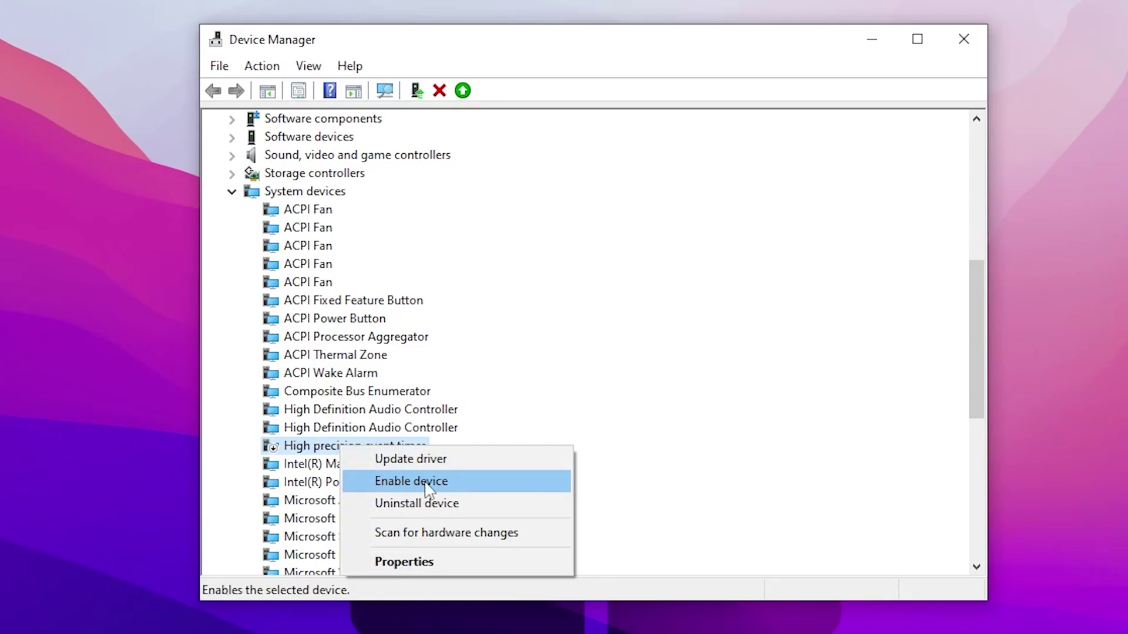
pyautogui.click(974, 41)
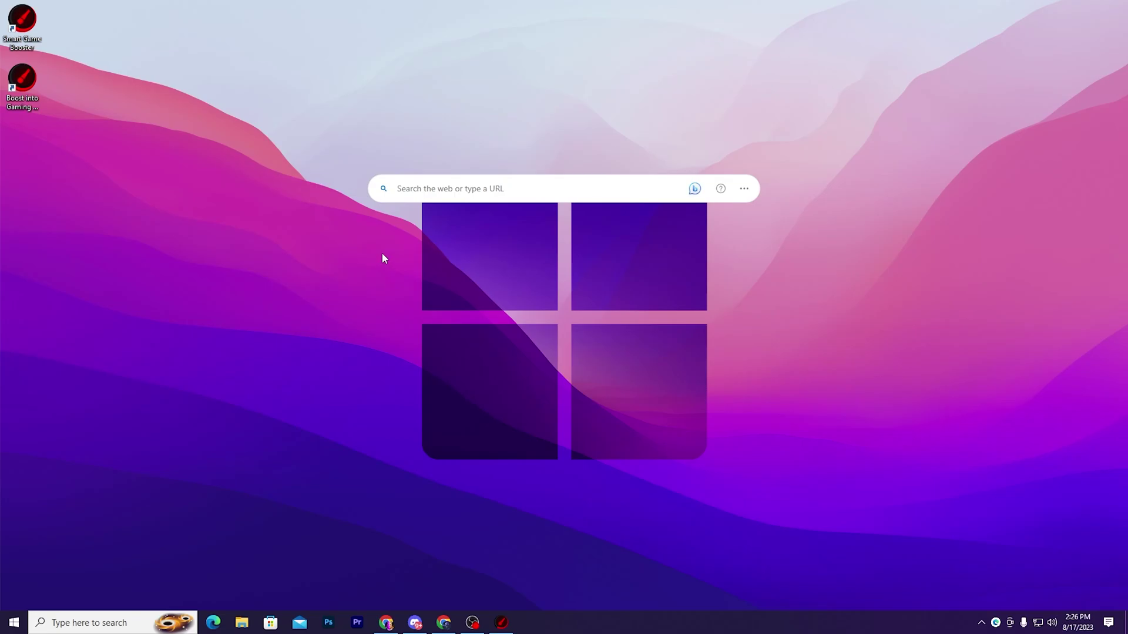
# Save Fortnite's graphics preference as High performance on the NVIDIA GeForce RTX 3070, then close Settings
pyautogui.rightClick(288, 288)
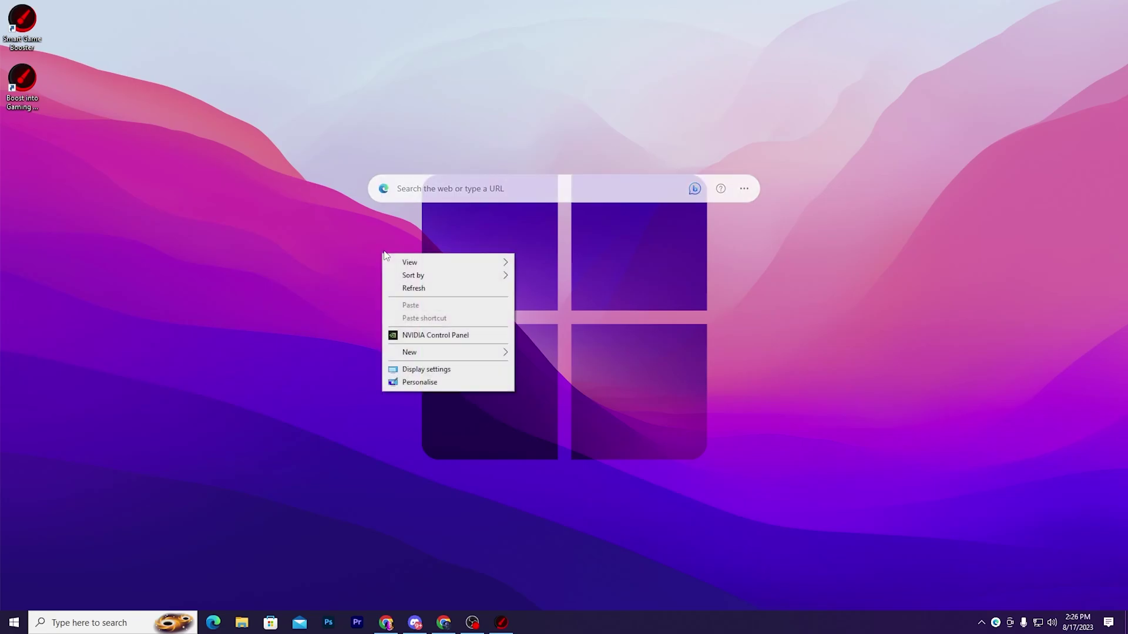
pyautogui.click(416, 370)
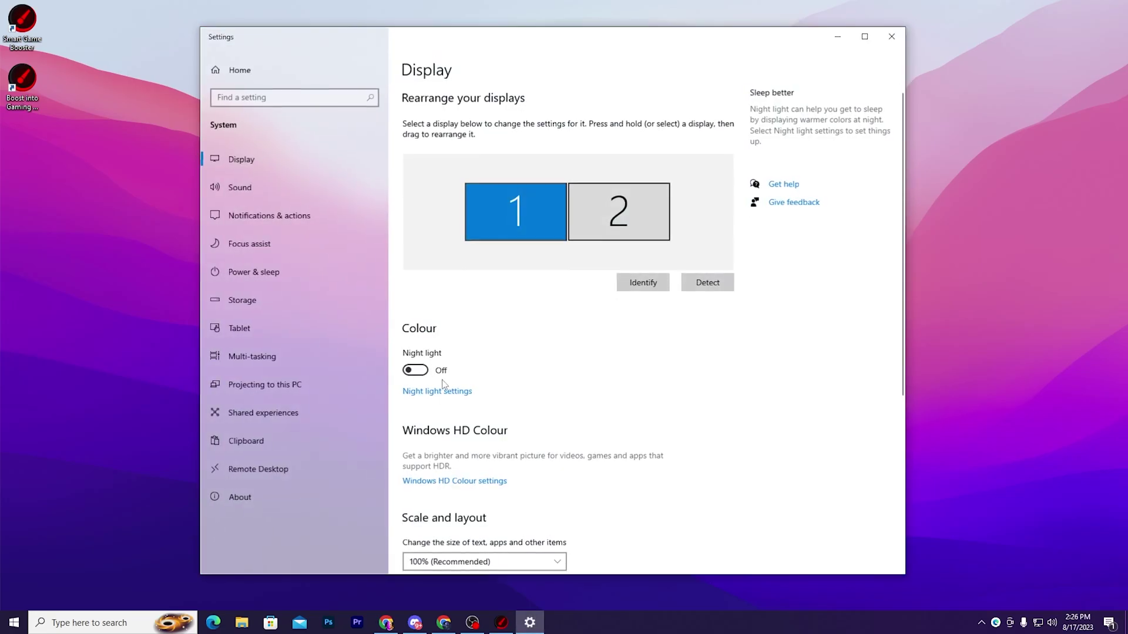
pyautogui.scroll(-5, 517, 373)
pyautogui.click(430, 523)
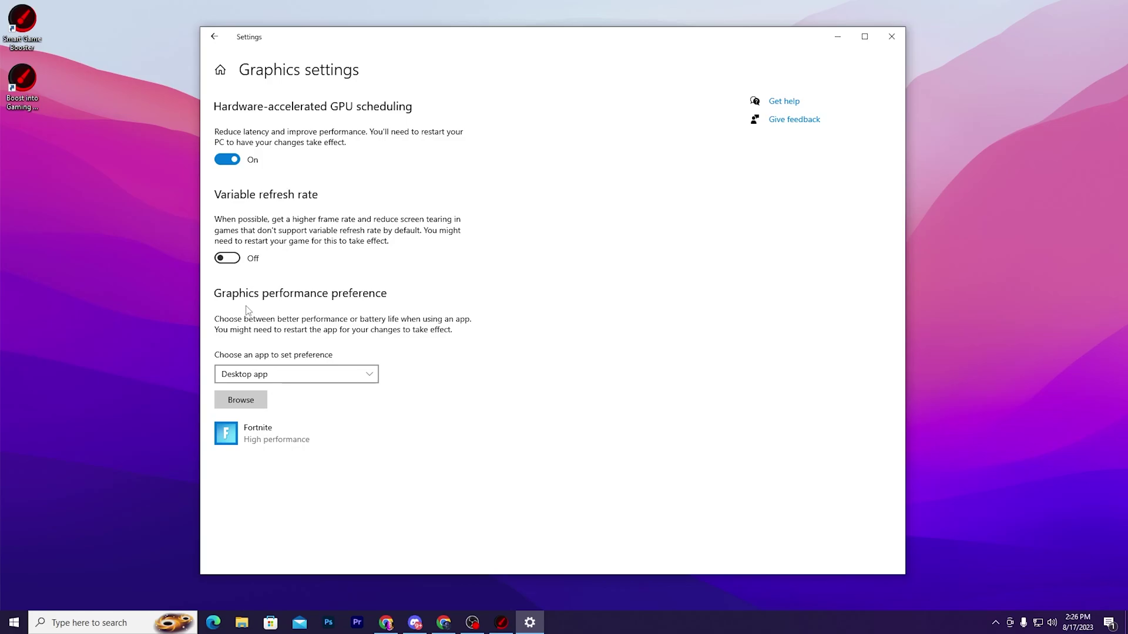
pyautogui.click(306, 437)
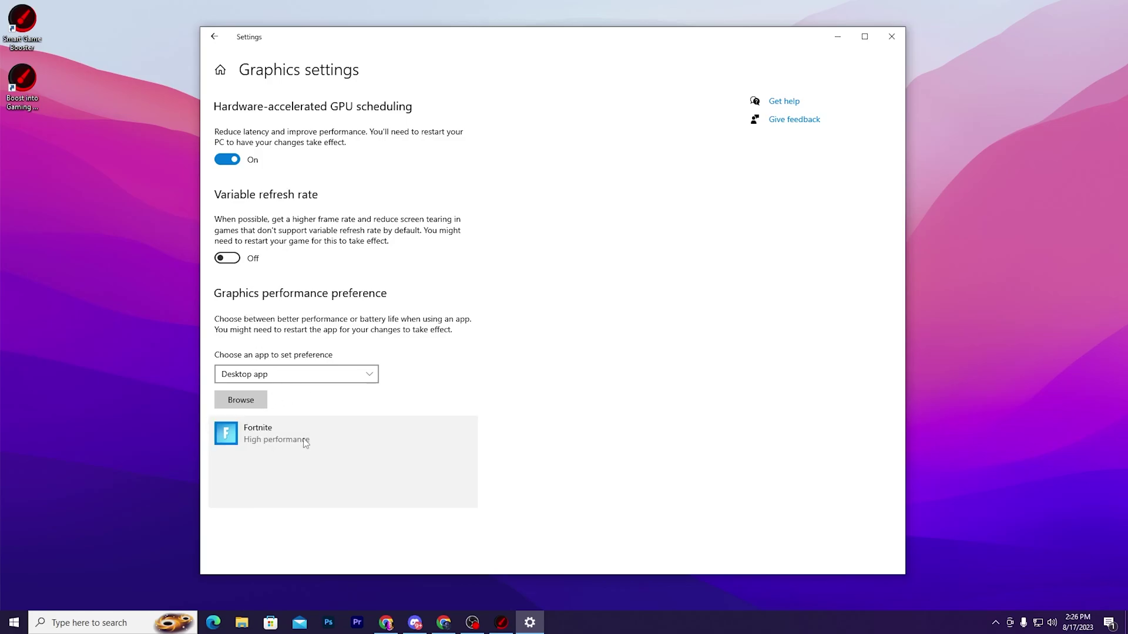
pyautogui.click(386, 494)
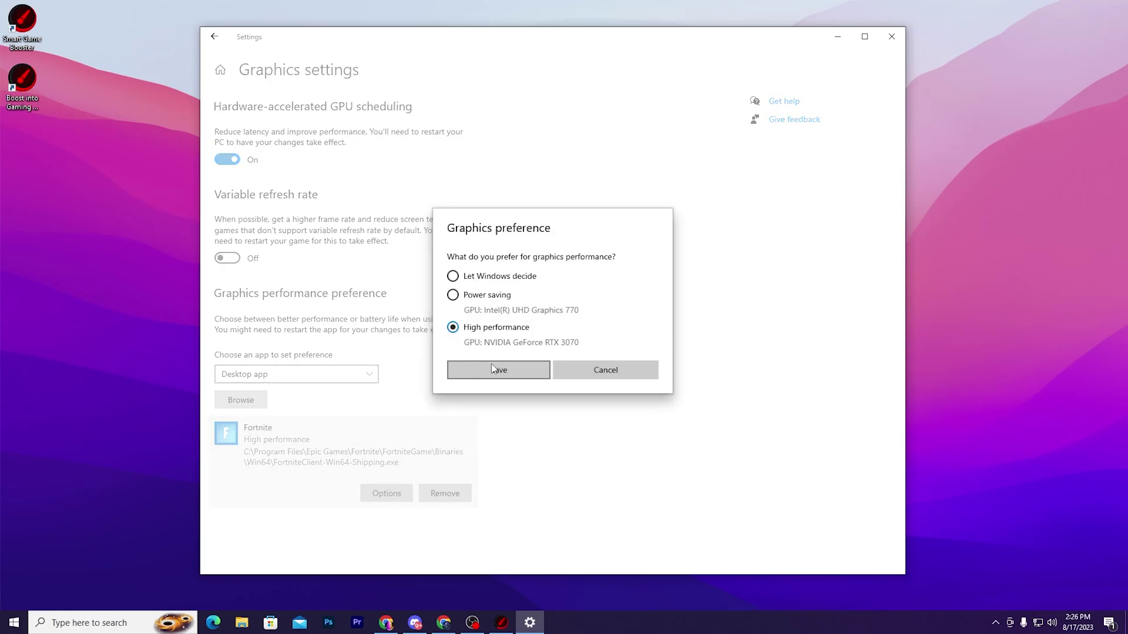
pyautogui.click(531, 371)
pyautogui.click(888, 39)
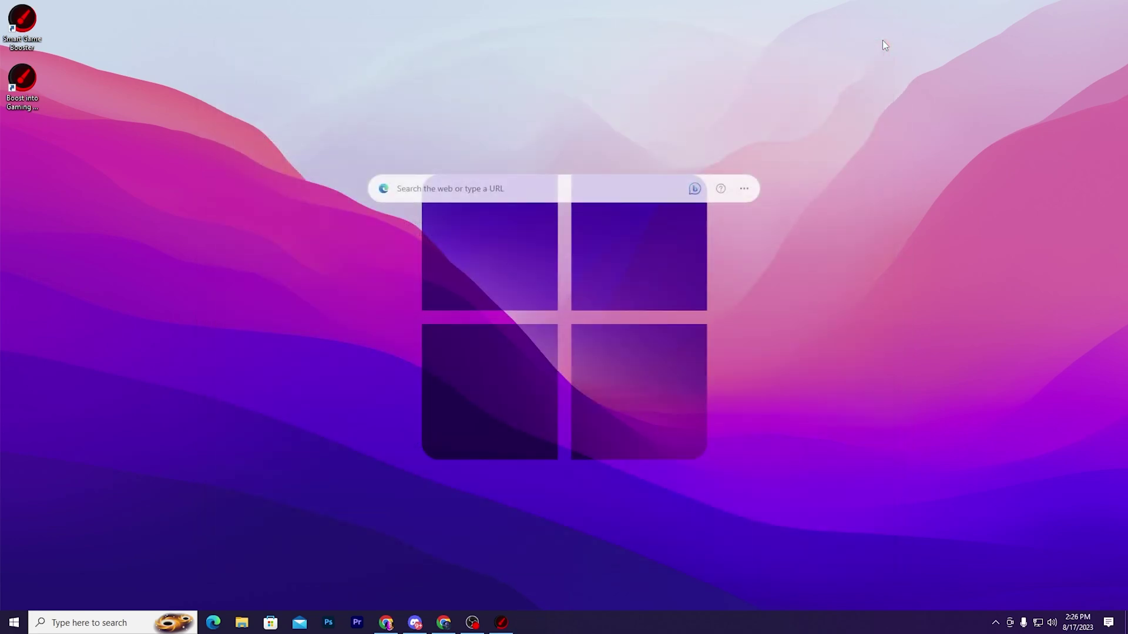